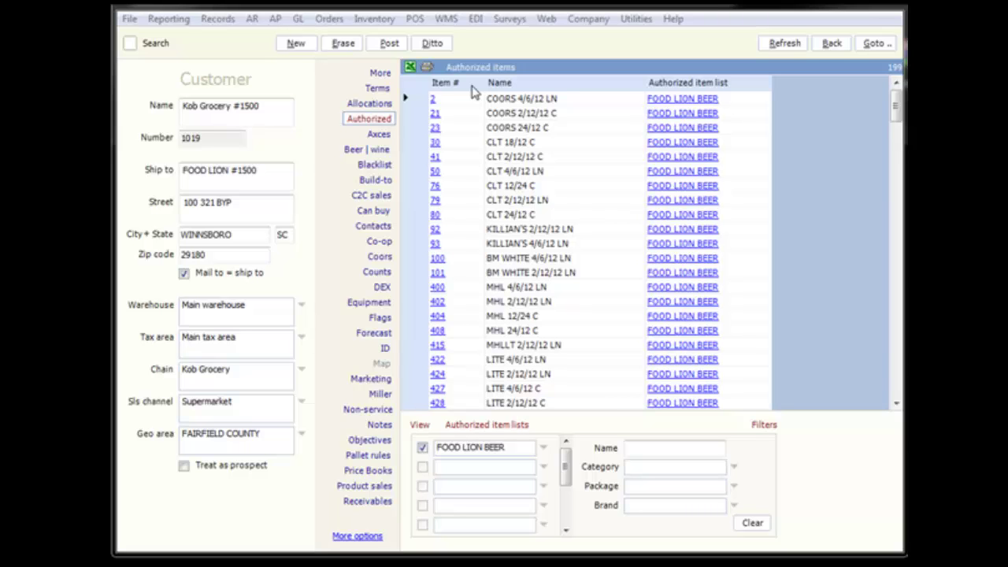
- Sort the authorized items by Item #, reverse it, then sort ascending by Name
left_click(472, 85)
left_click(472, 86)
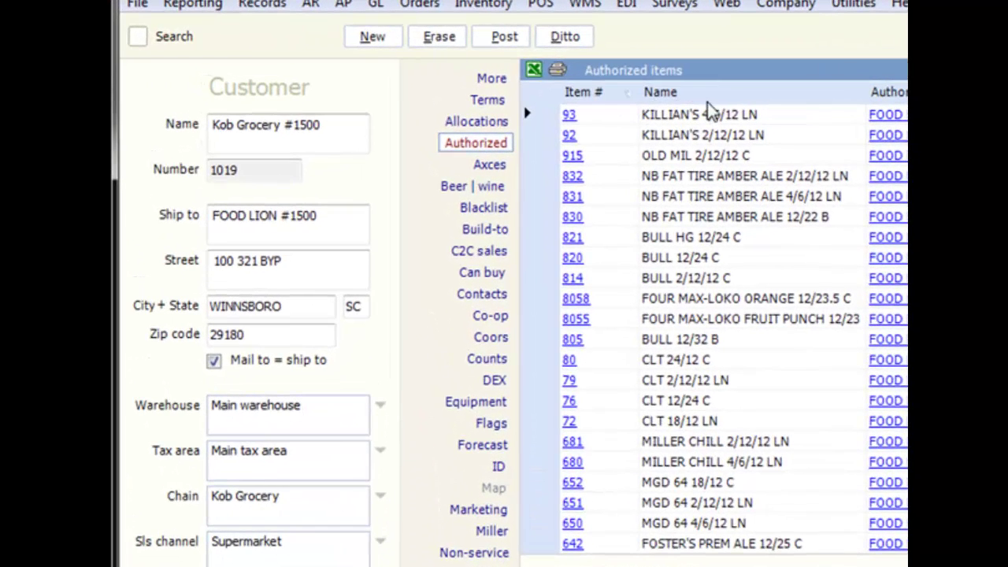
left_click(741, 95)
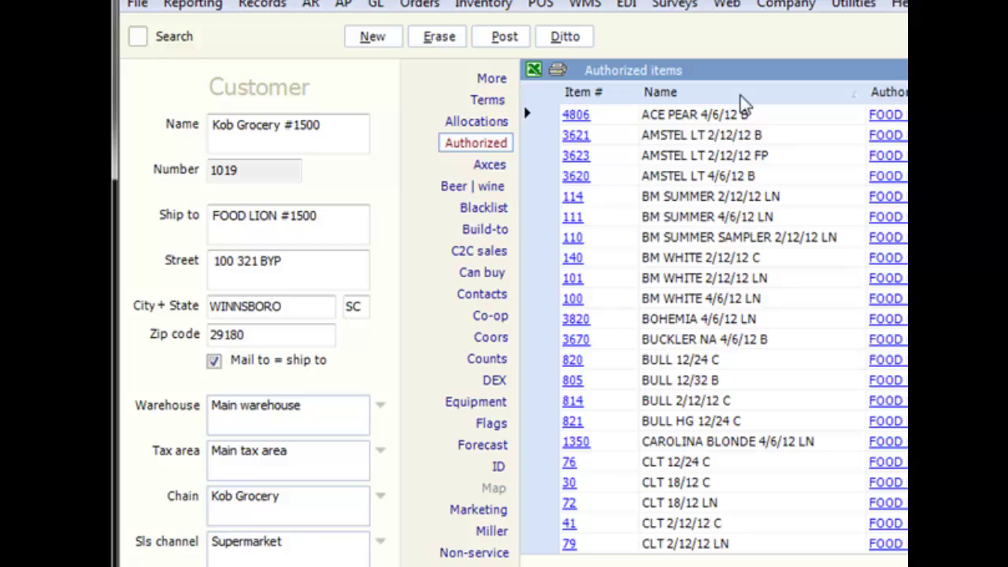
- Look up COORS 2/12/12 C by typing 'co' in the name lookup, then show the Can buy list
double_click(740, 96)
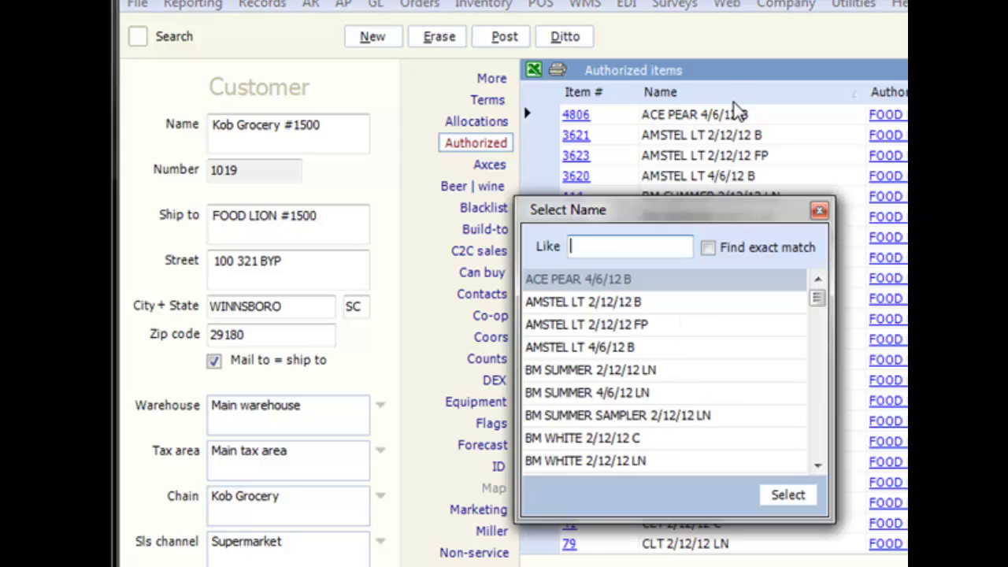
type("co")
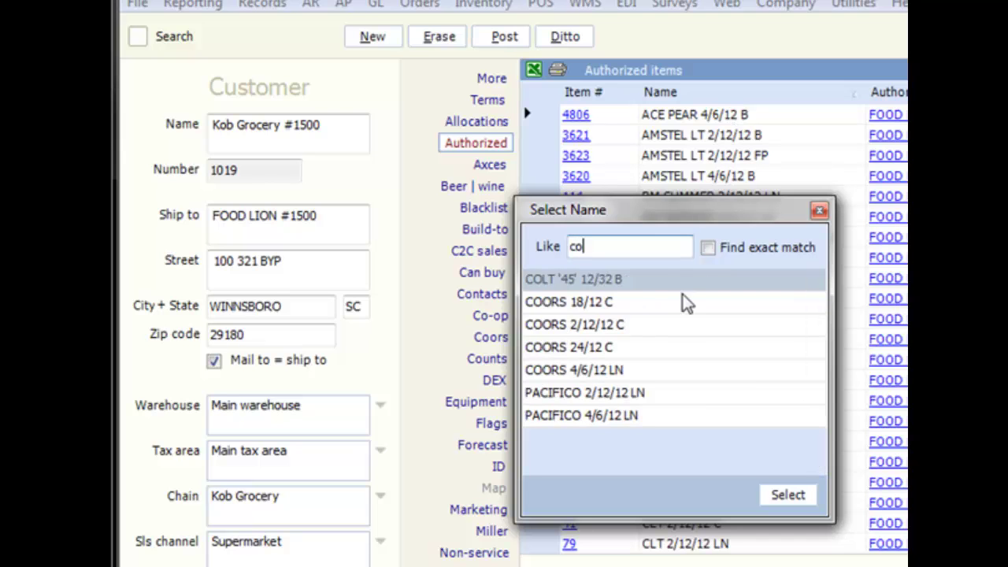
left_click(674, 326)
left_click(792, 494)
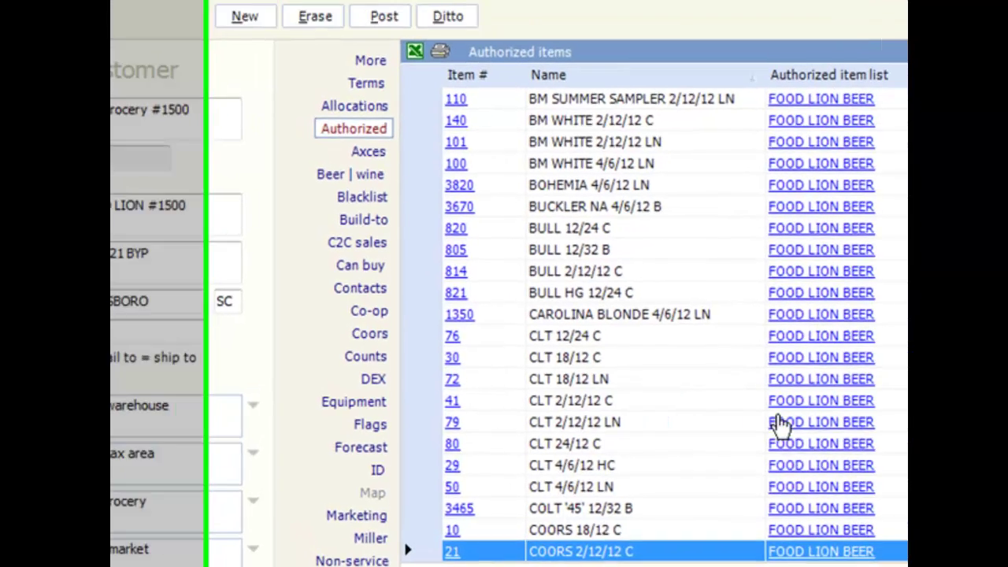
scroll(642, 436, "down", 1)
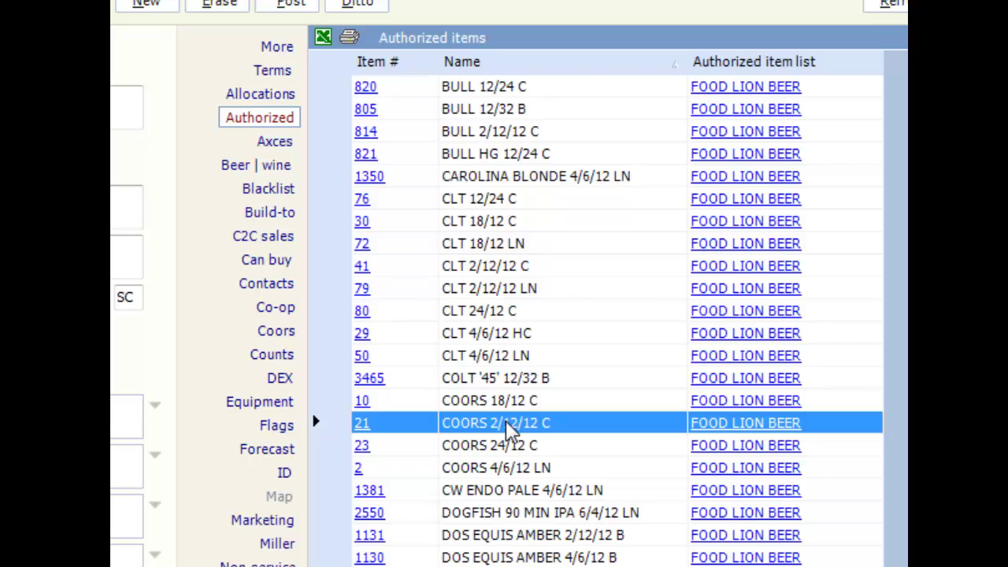
left_click(266, 260)
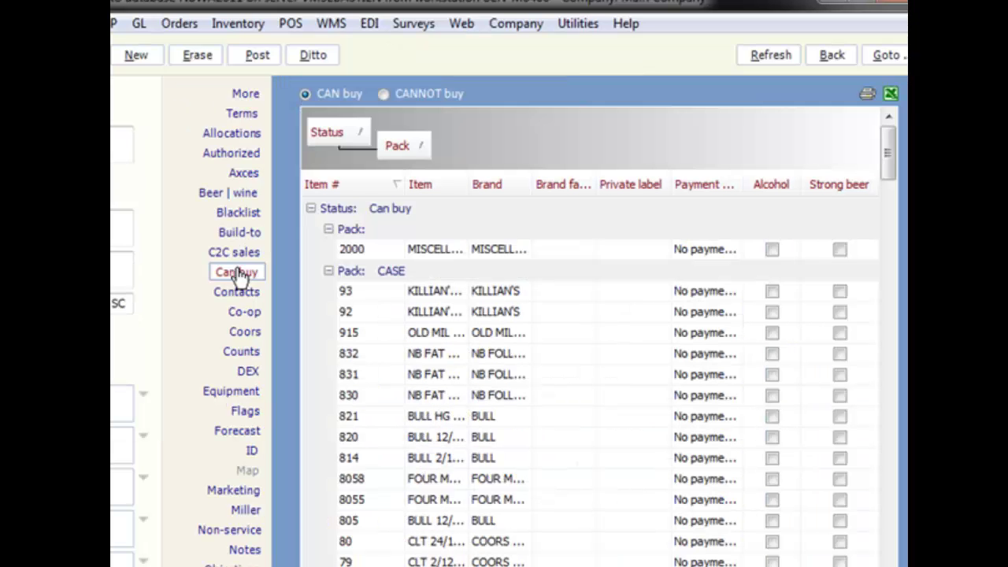
- Sort the Can buy items by Item name in descending order, putting TSINGTAO first
left_click(445, 188)
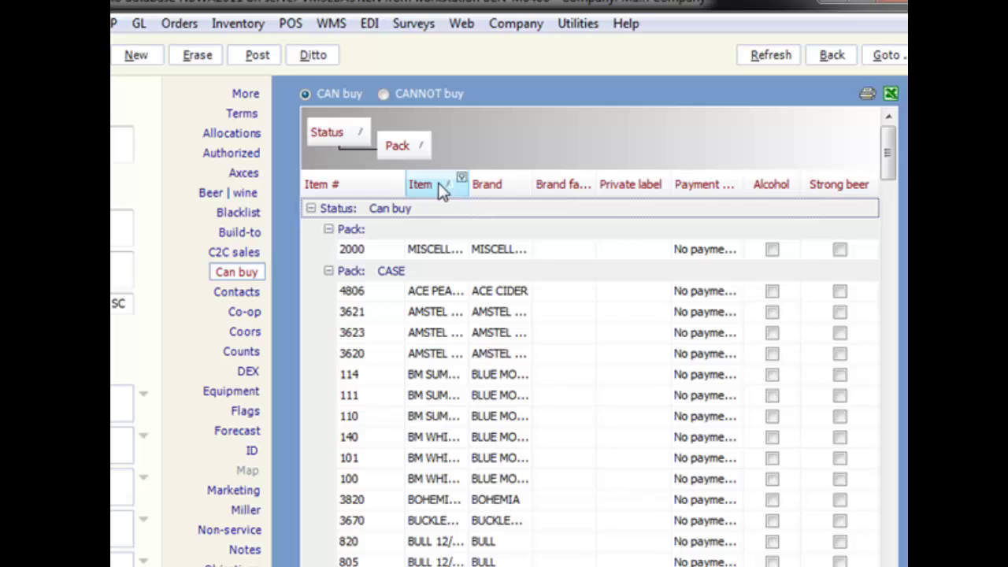
left_click(442, 189)
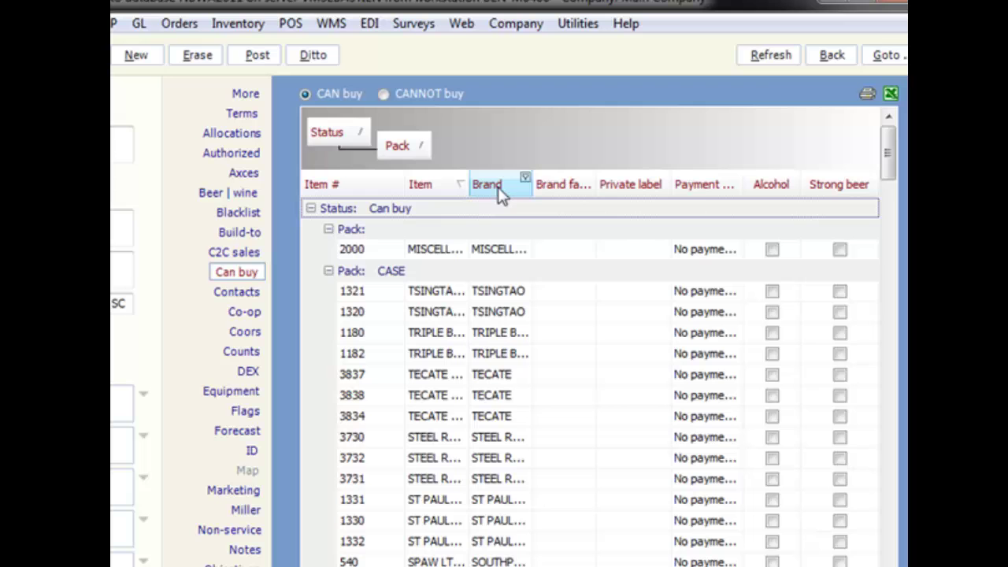
- Group the Can buy grid by Status then Brand, restore Pack as a column, and remove Private label
left_click_drag(504, 190, 651, 191)
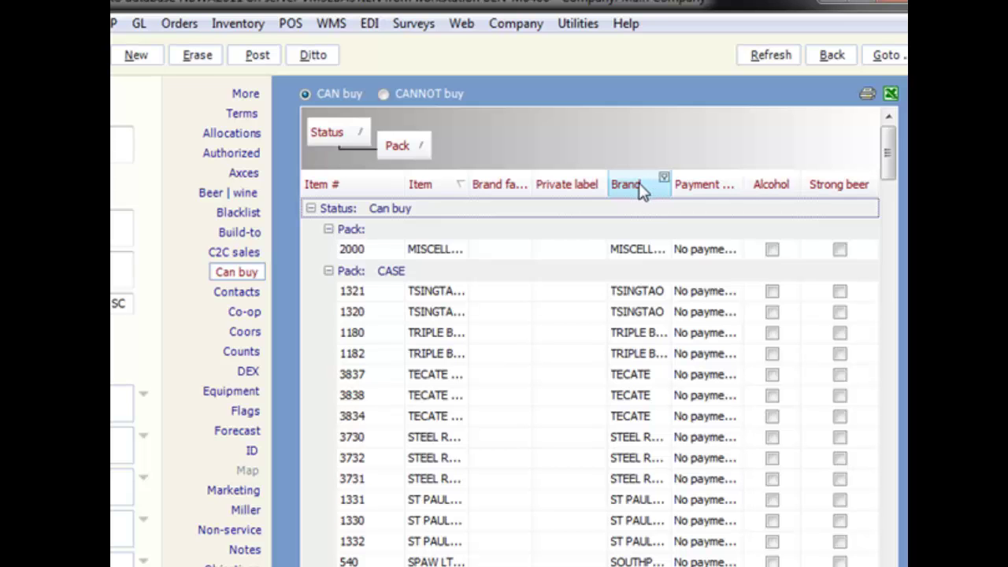
left_click_drag(639, 183, 389, 149)
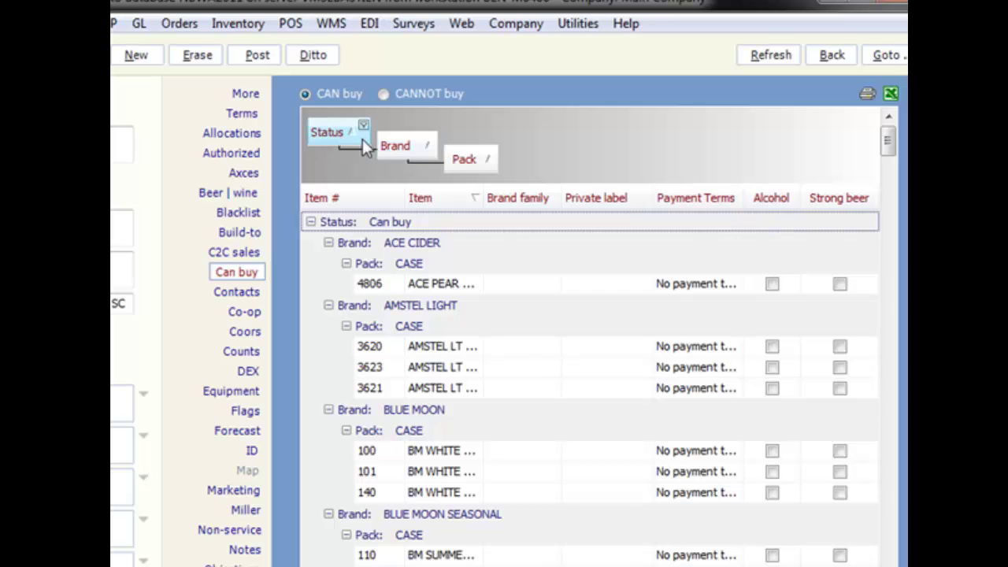
left_click_drag(465, 156, 484, 192)
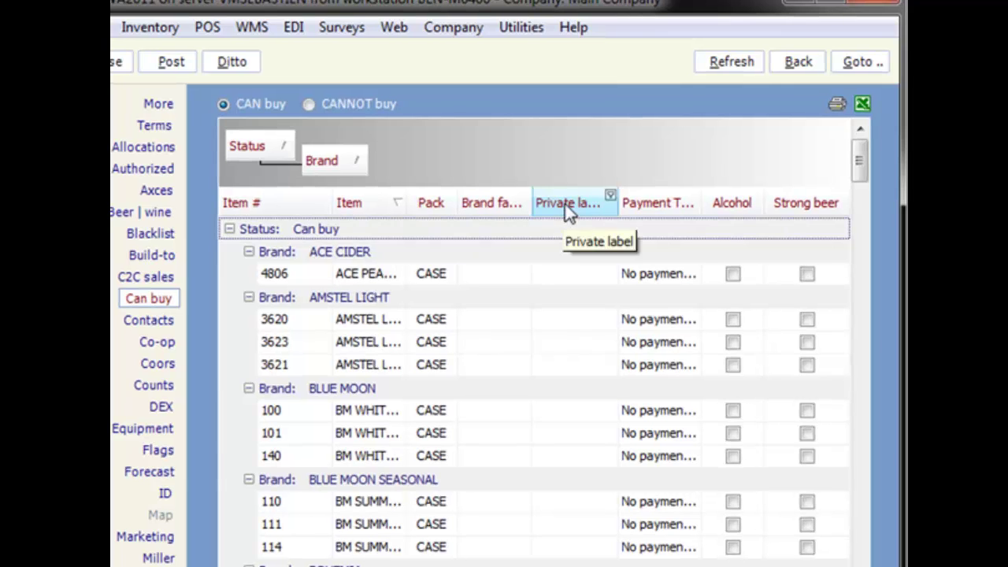
left_click_drag(564, 206, 563, 354)
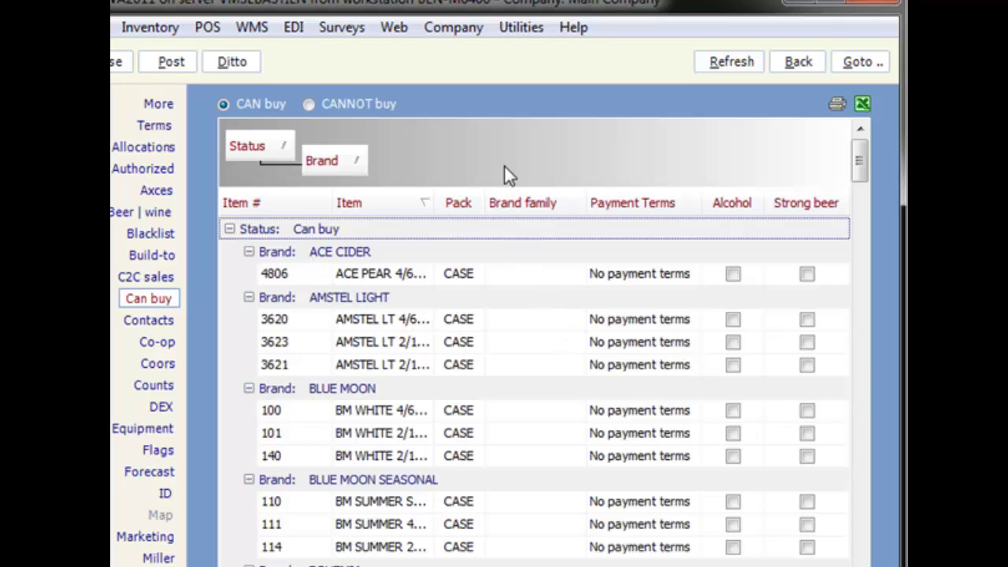
right_click(502, 197)
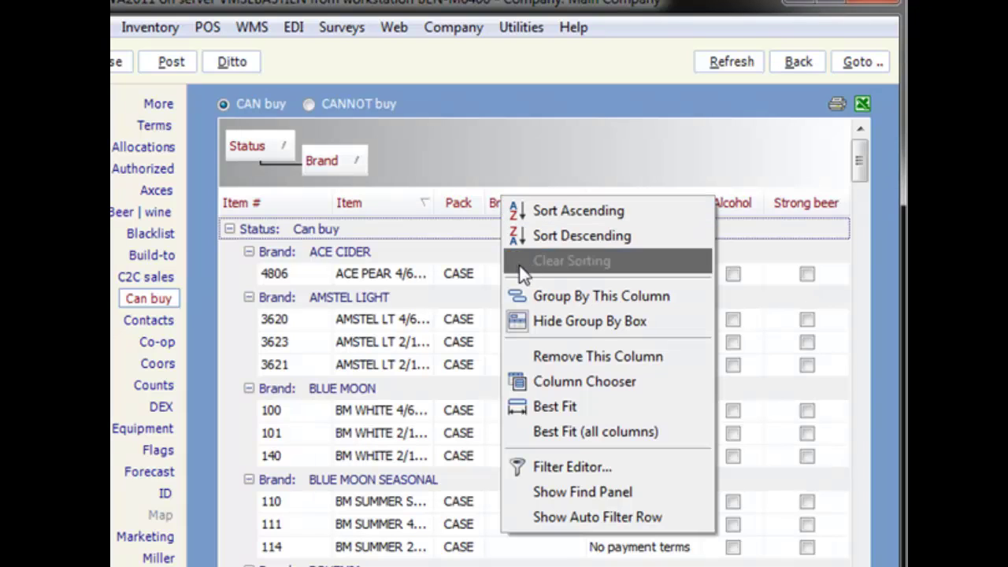
left_click(542, 320)
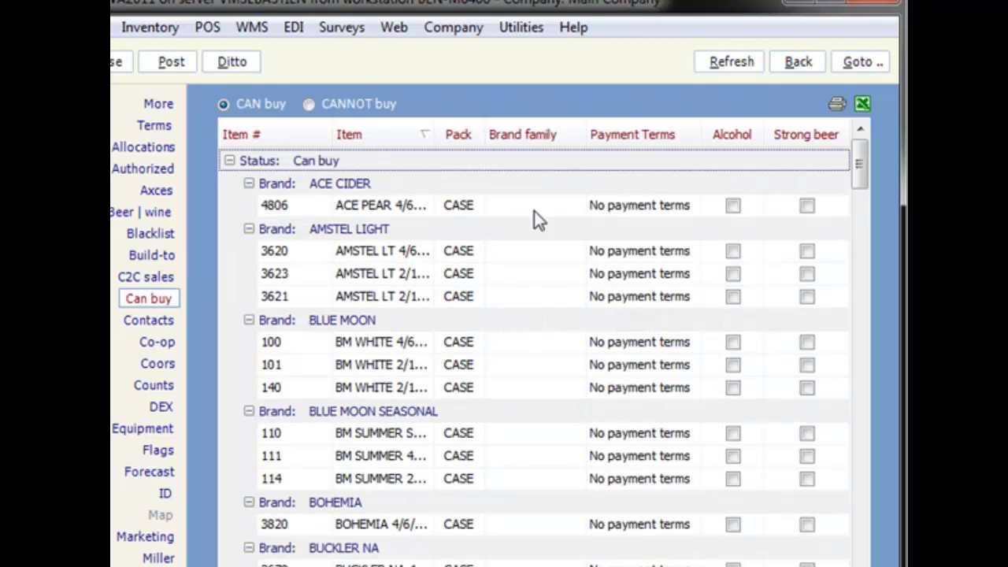
right_click(523, 139)
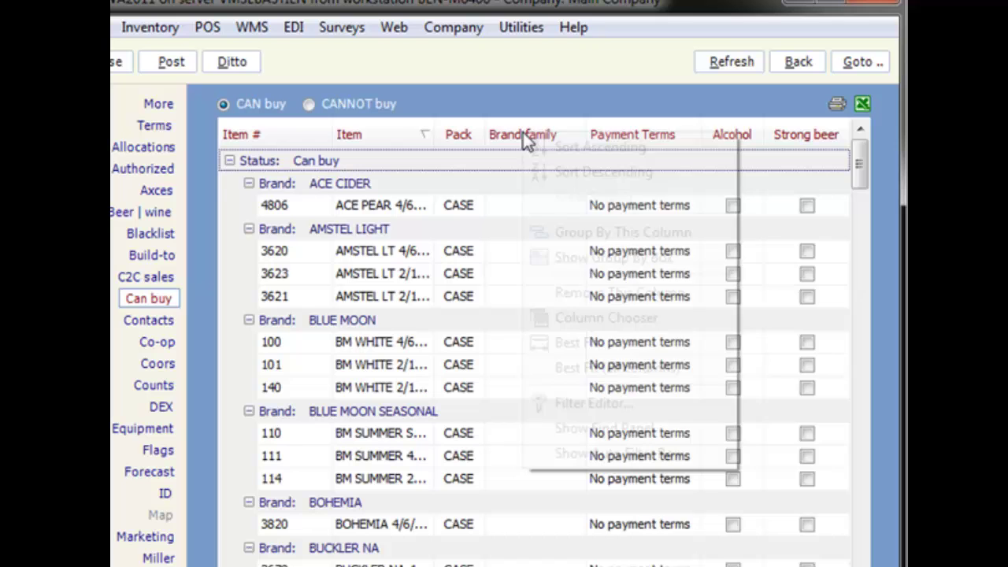
left_click(558, 258)
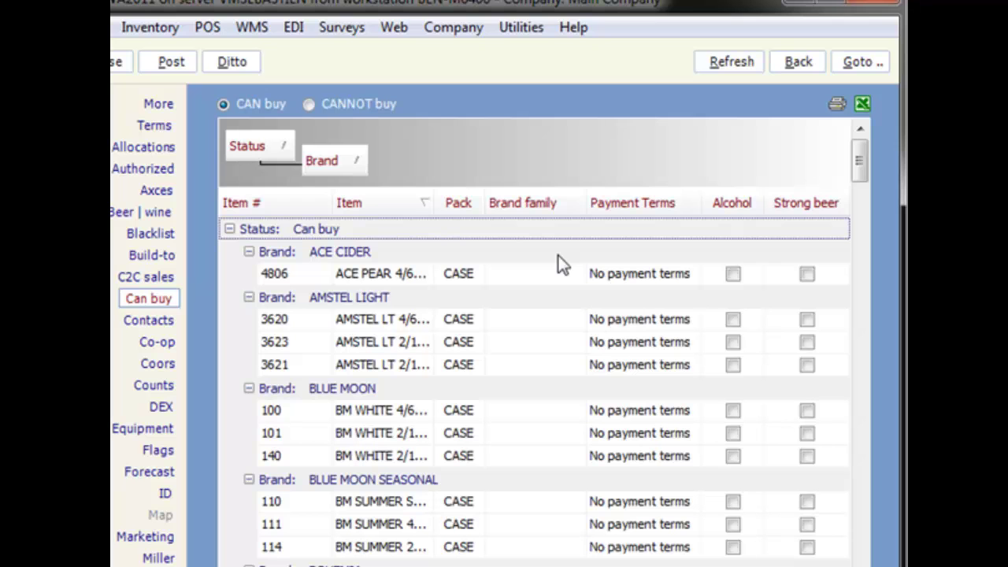
- Restore Private label from the Column Chooser between Brand family and Payment Terms
right_click(542, 209)
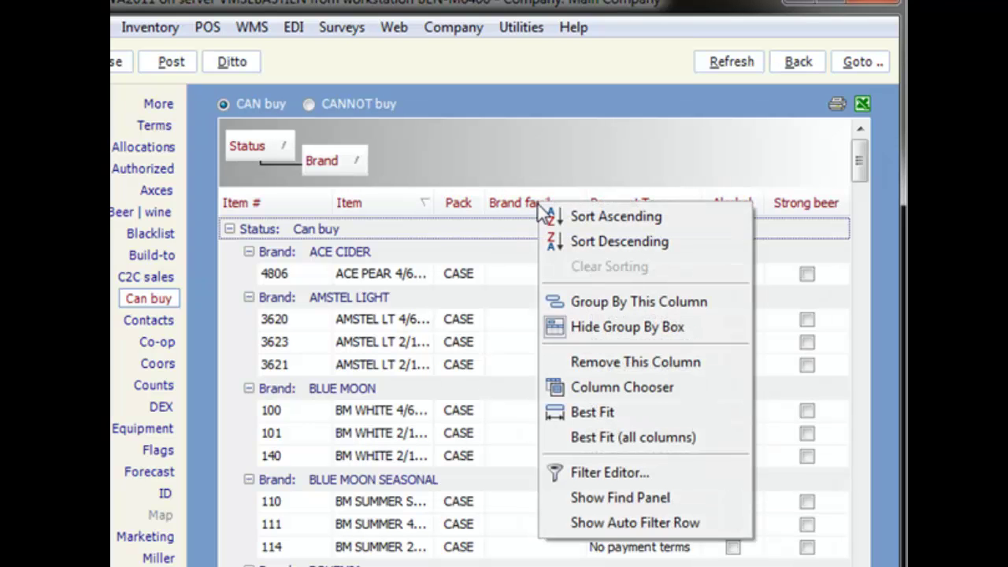
left_click(591, 380)
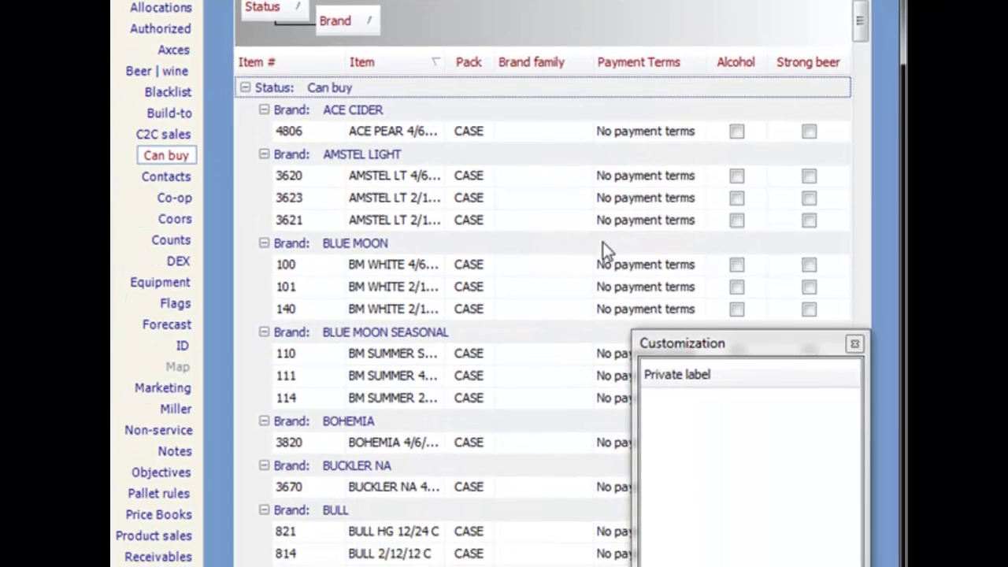
left_click_drag(726, 482, 712, 476)
left_click_drag(716, 377, 603, 63)
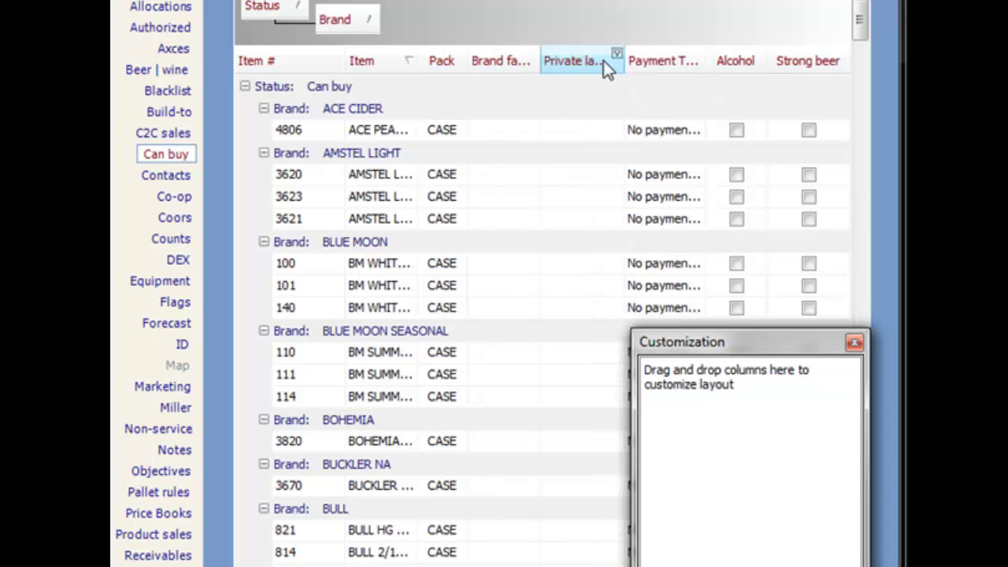
- Build a custom Pack filter: equals CASE Or equals Keg
left_click(460, 55)
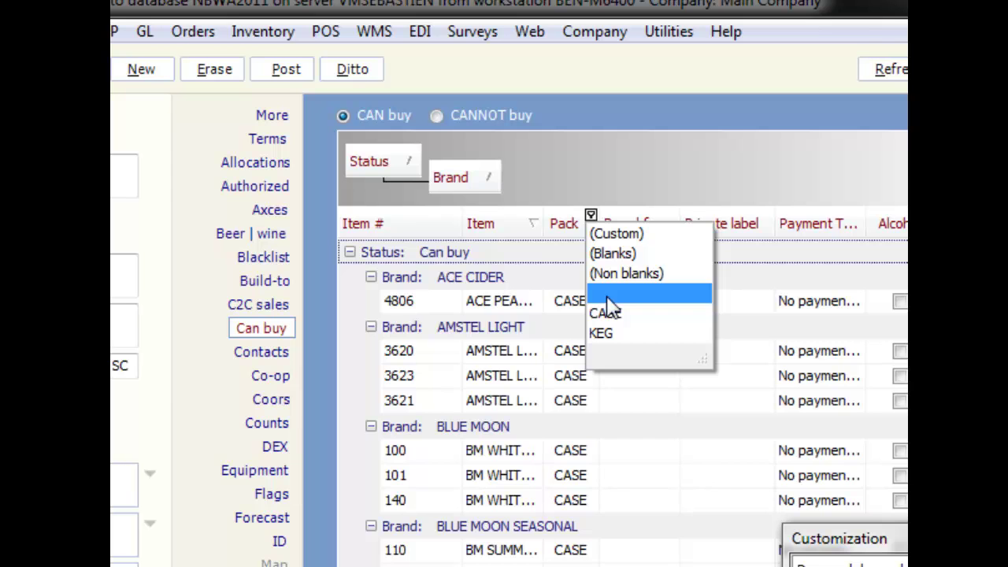
left_click(608, 298)
left_click(591, 215)
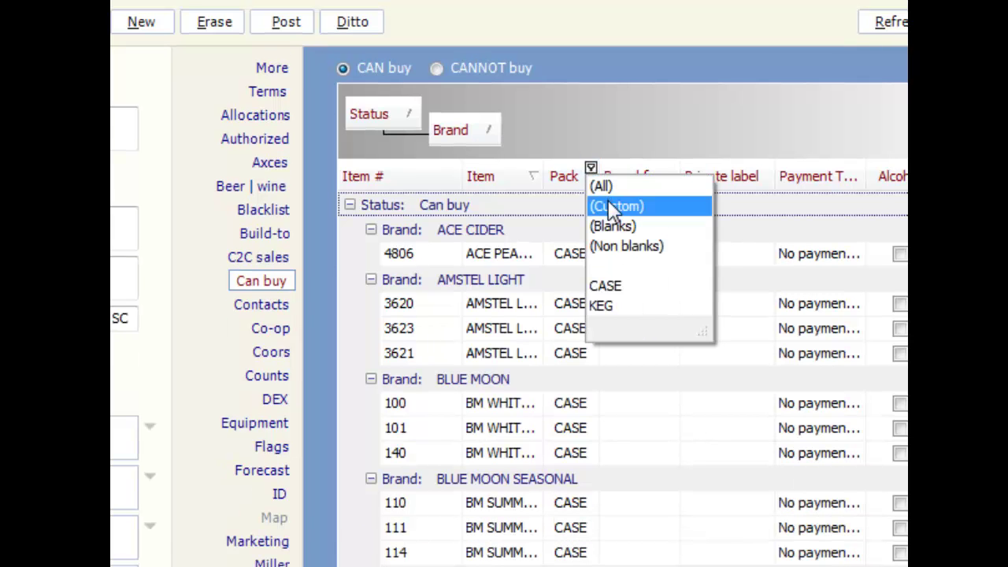
left_click(608, 203)
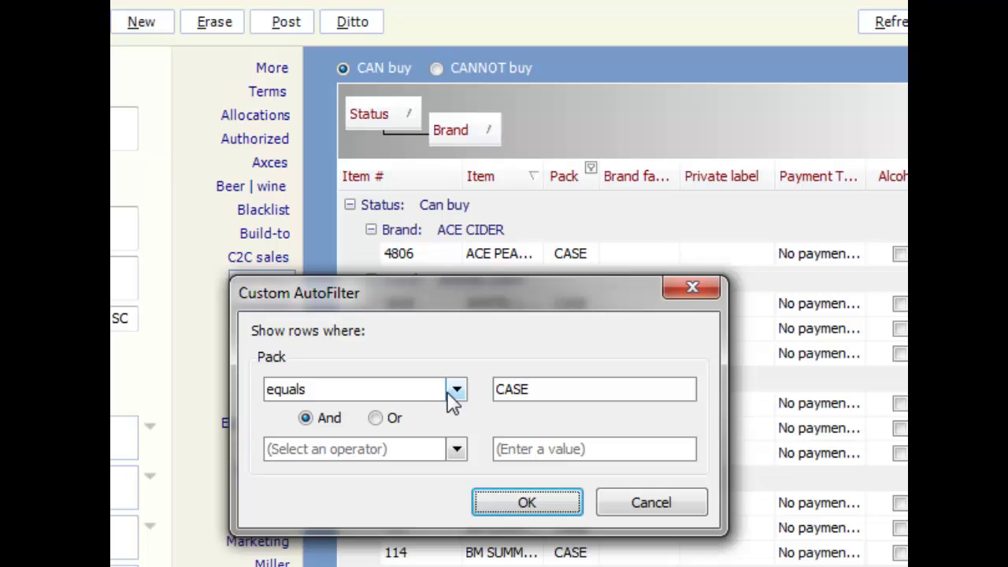
left_click(382, 423)
left_click(457, 448)
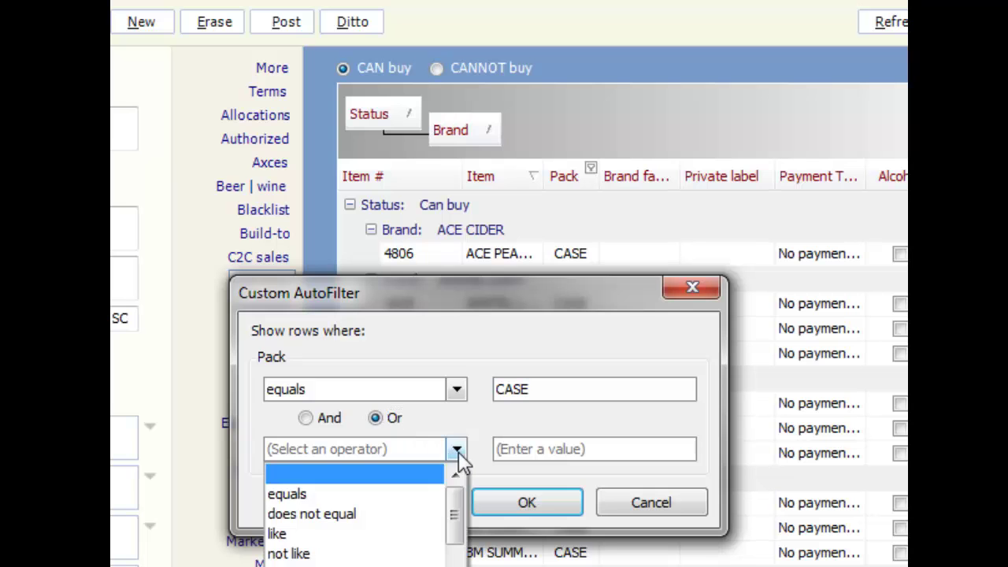
left_click(404, 492)
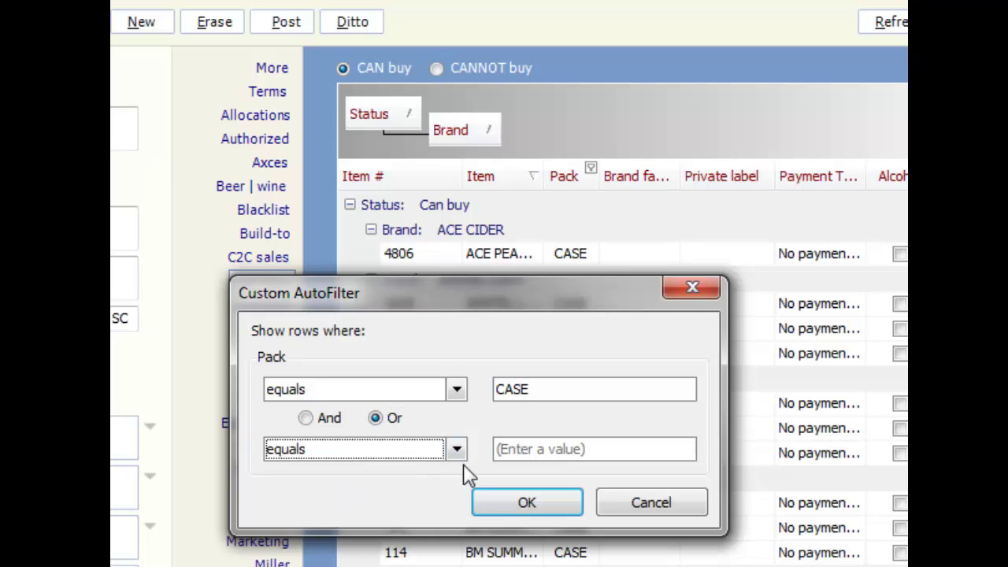
left_click(541, 449)
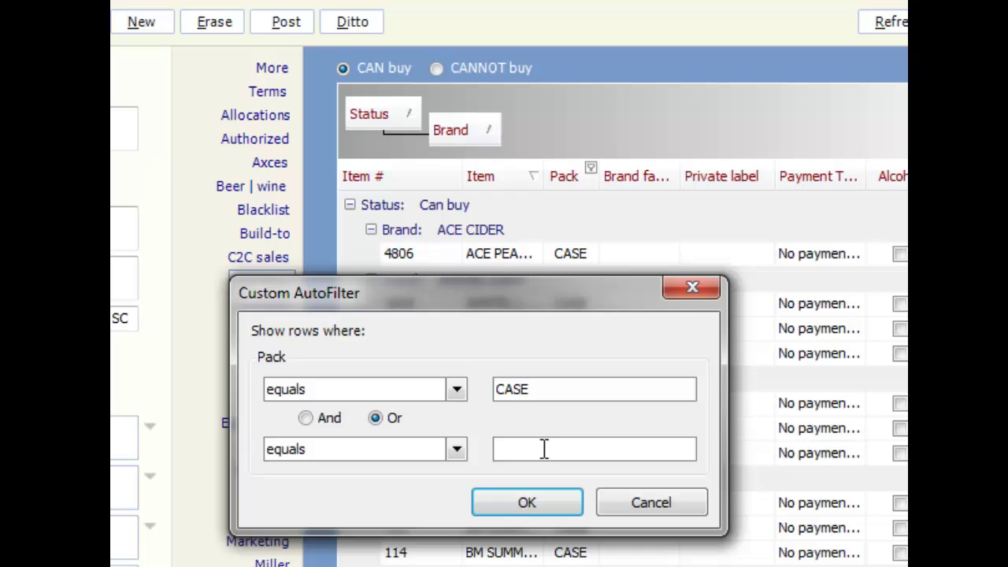
type("Keg")
- Apply the CASE-or-Keg Pack filter, then clear it from the grid's filter bar
left_click(511, 501)
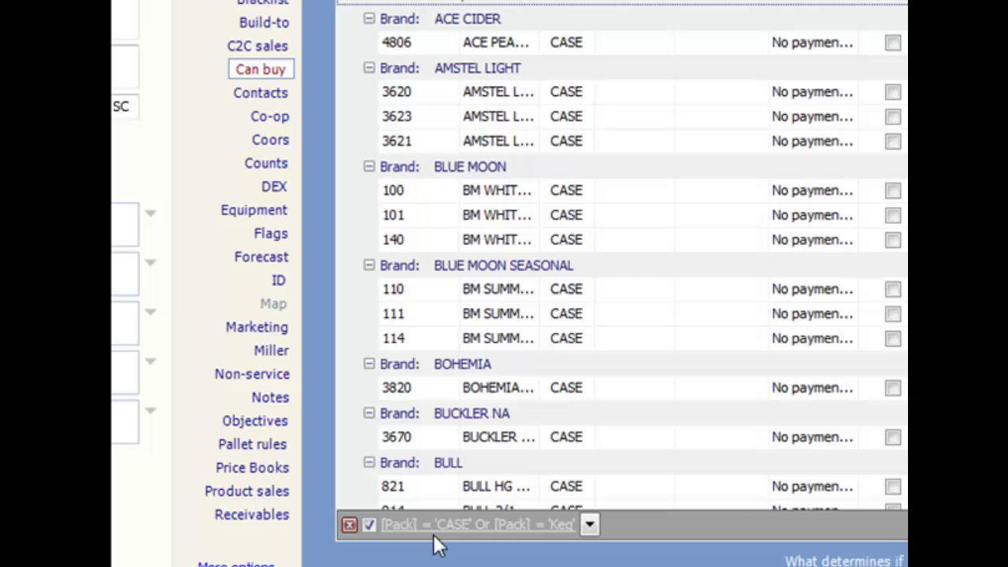
left_click(354, 528)
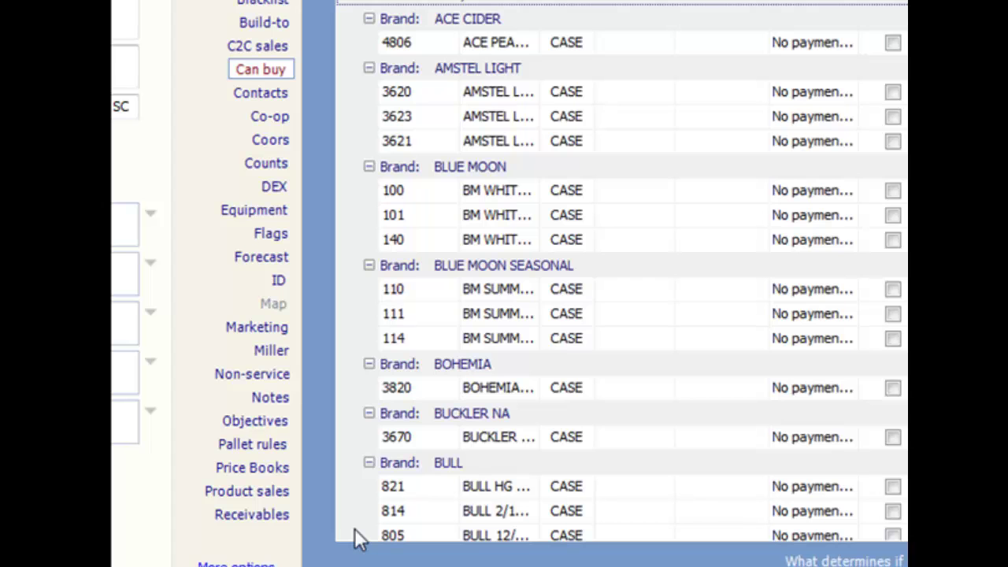